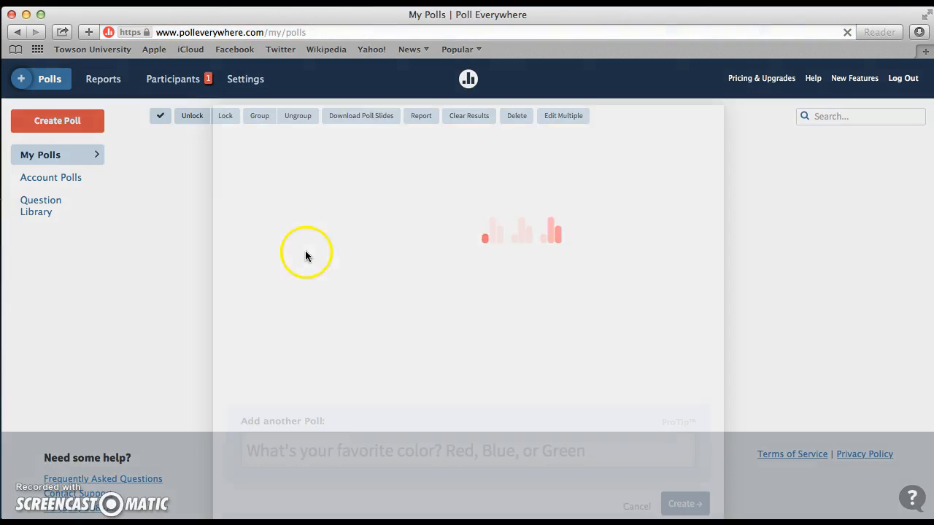
# Step: Enter "What's your favorite color?" as the question of a new poll
pyautogui.scroll(-2, 232, 243)
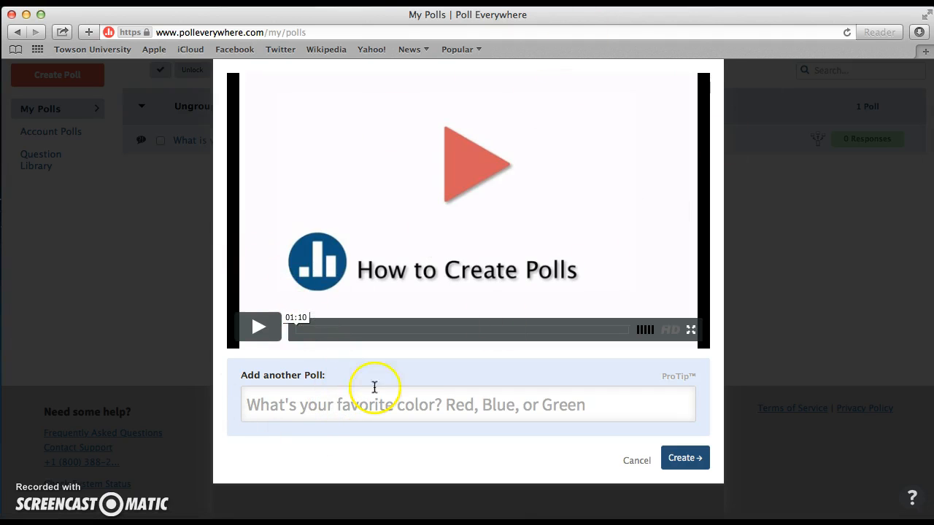
pyautogui.click(414, 402)
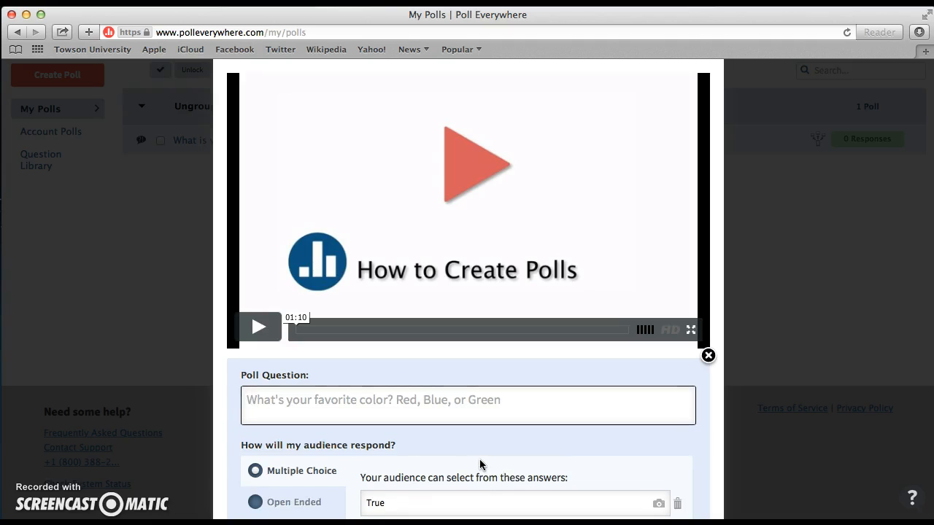
pyautogui.write("What's y")
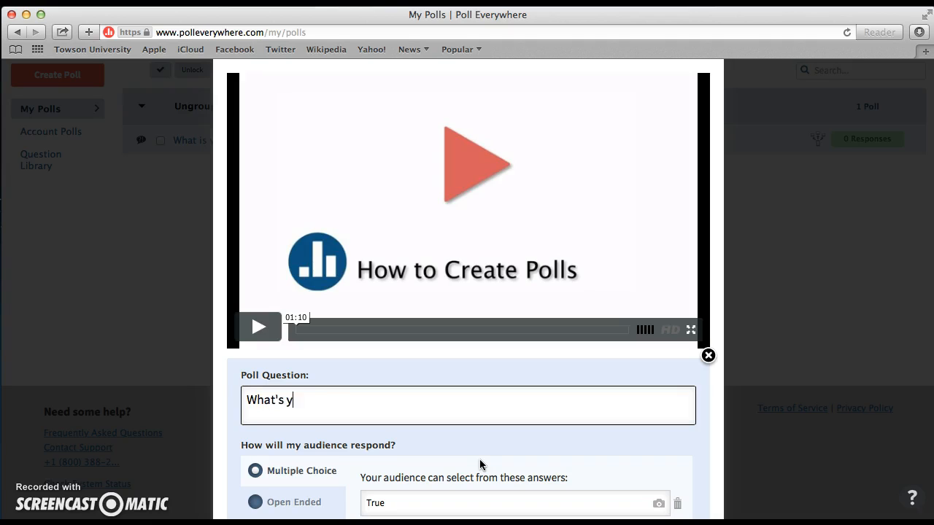
pyautogui.write('our favorite color?')
# Step: Clear the first multiple-choice answer and switch the poll to Open Ended responses displayed as a Word Cloud
pyautogui.scroll(-5, 479, 416)
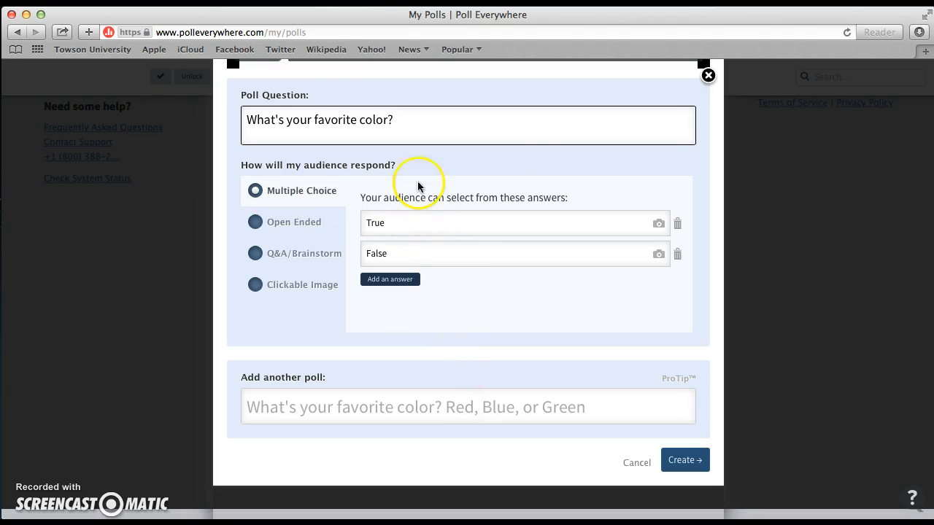
pyautogui.click(424, 221)
pyautogui.doubleClick(425, 222)
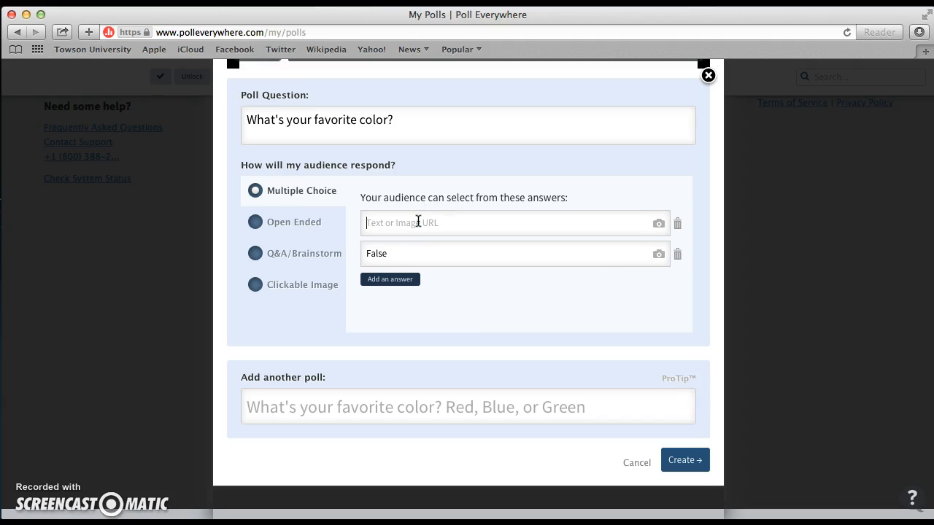
pyautogui.click(256, 222)
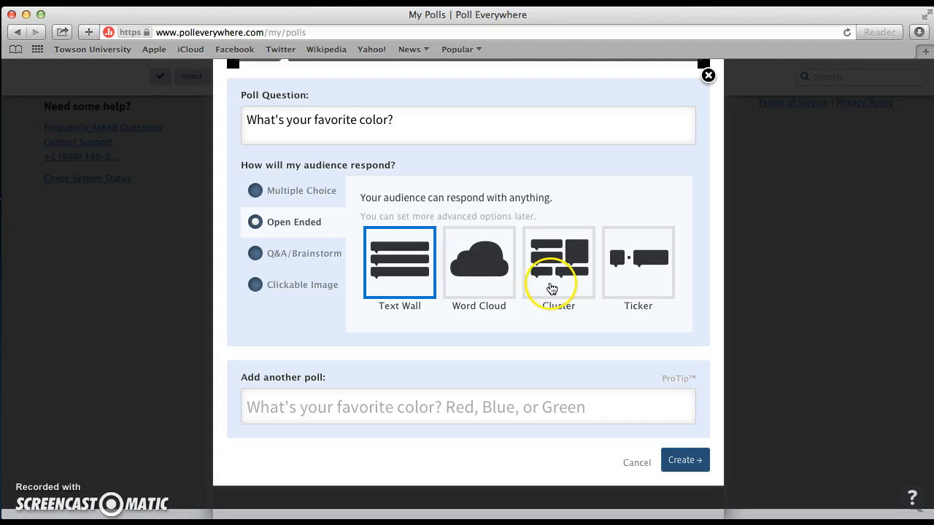
pyautogui.click(459, 275)
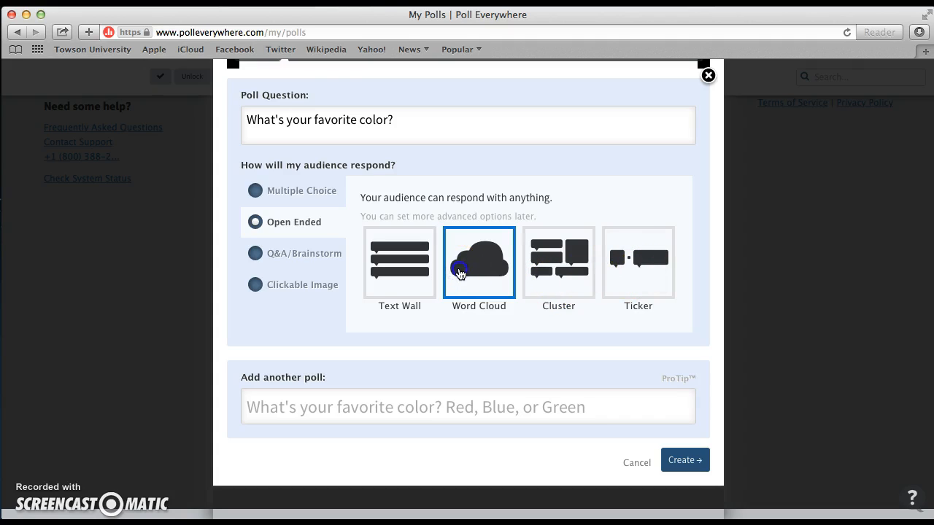
# Step: Try the Clickable Image and Q&A/Brainstorm response types for the poll
pyautogui.click(338, 321)
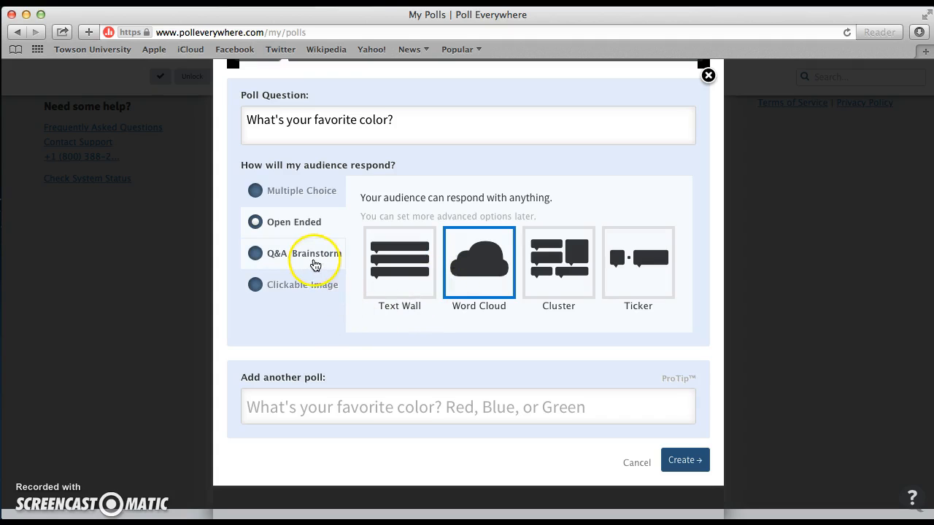
pyautogui.click(311, 286)
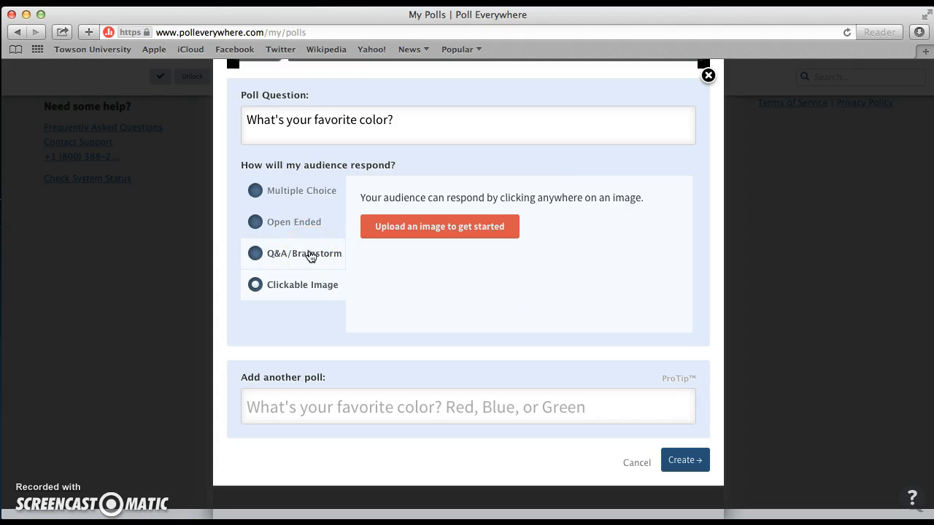
pyautogui.click(310, 253)
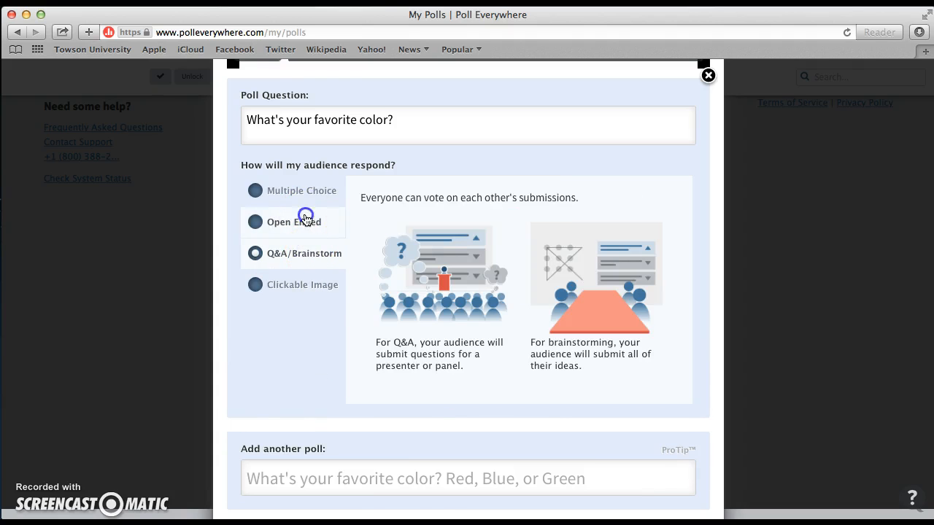
# Step: Set the response type to Open Ended with the Word Cloud display and create the poll
pyautogui.click(305, 218)
pyautogui.click(477, 271)
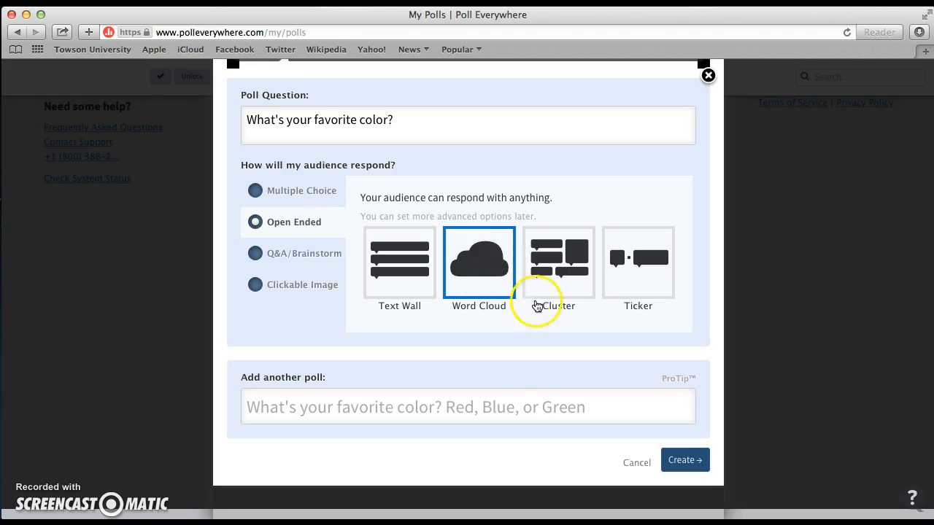
pyautogui.click(678, 471)
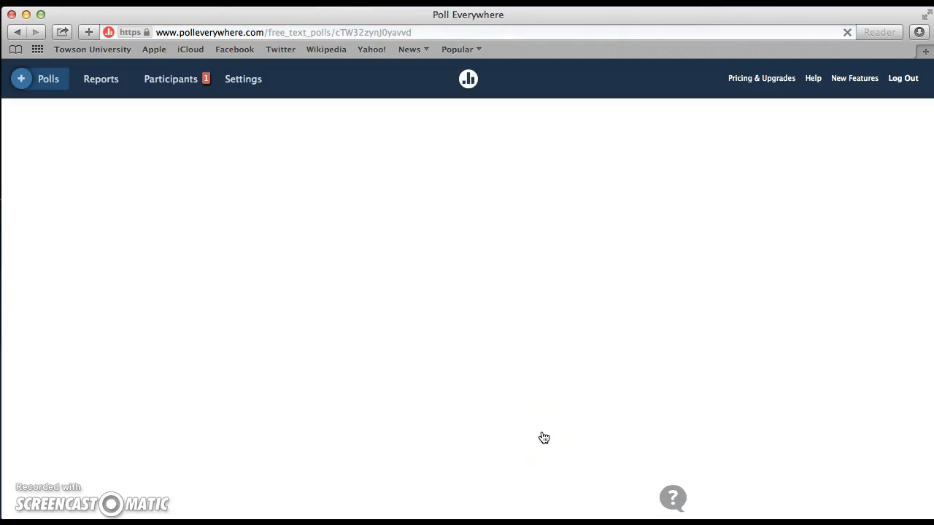
pyautogui.click(478, 389)
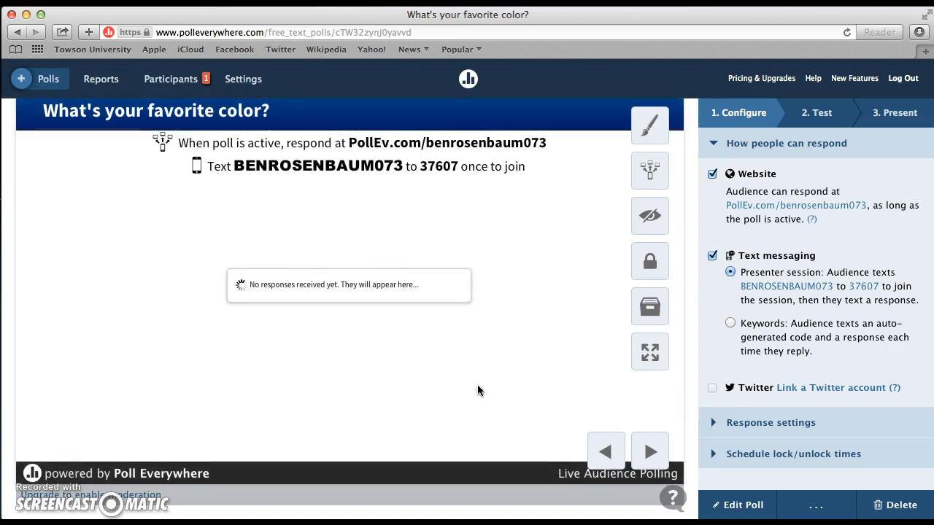
# Step: Change the poll's color scheme to #532 in the visual settings and save it
pyautogui.scroll(1, 477, 385)
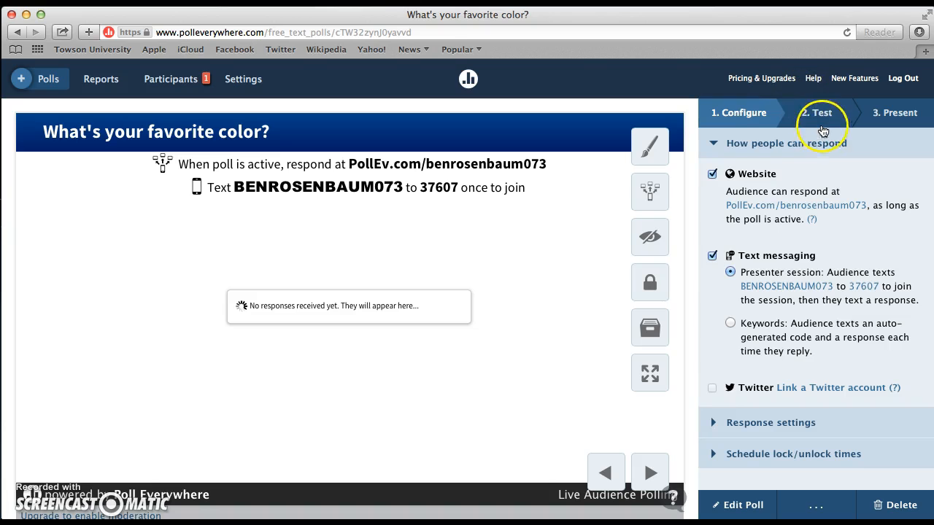
pyautogui.click(650, 147)
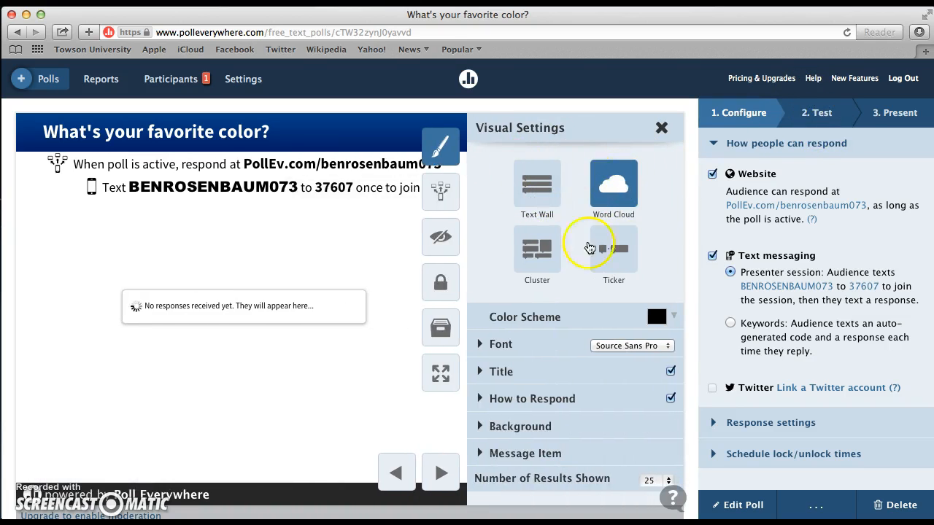
pyautogui.click(672, 316)
pyautogui.click(651, 456)
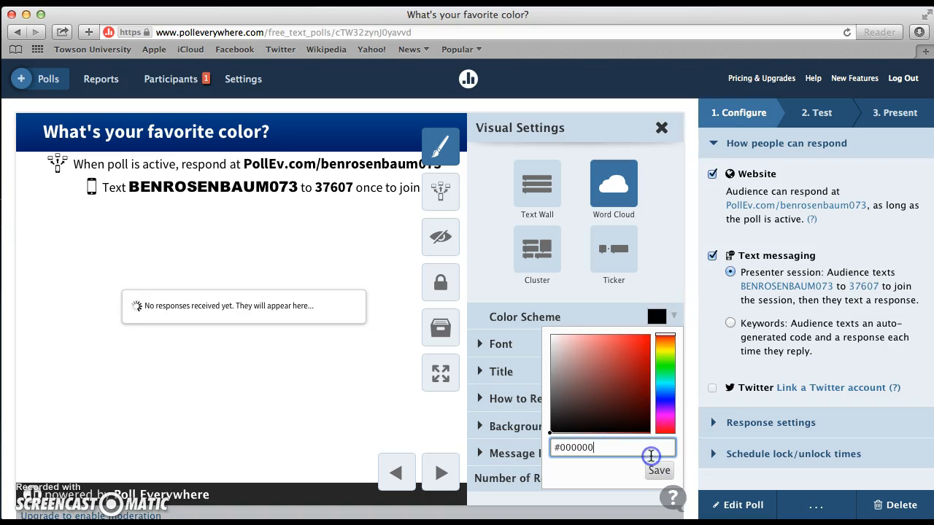
pyautogui.doubleClick(651, 456)
pyautogui.write('532')
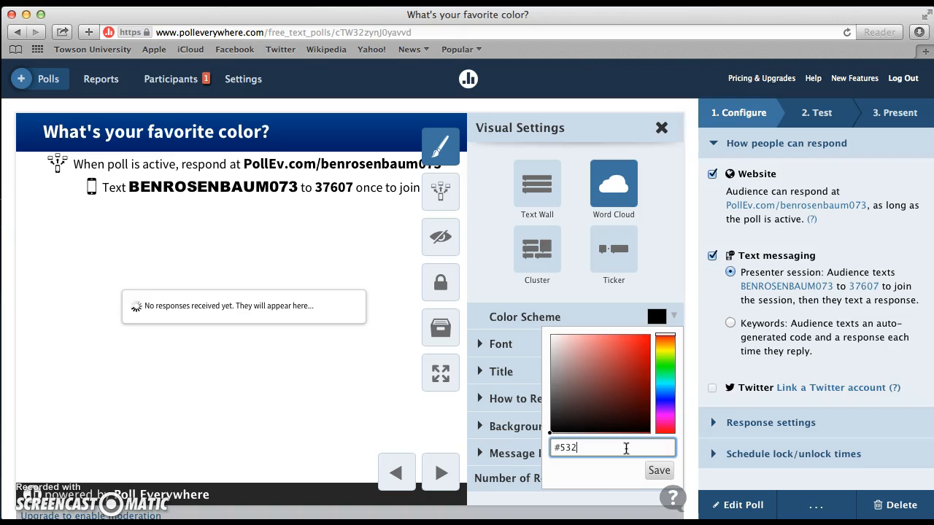
pyautogui.click(659, 471)
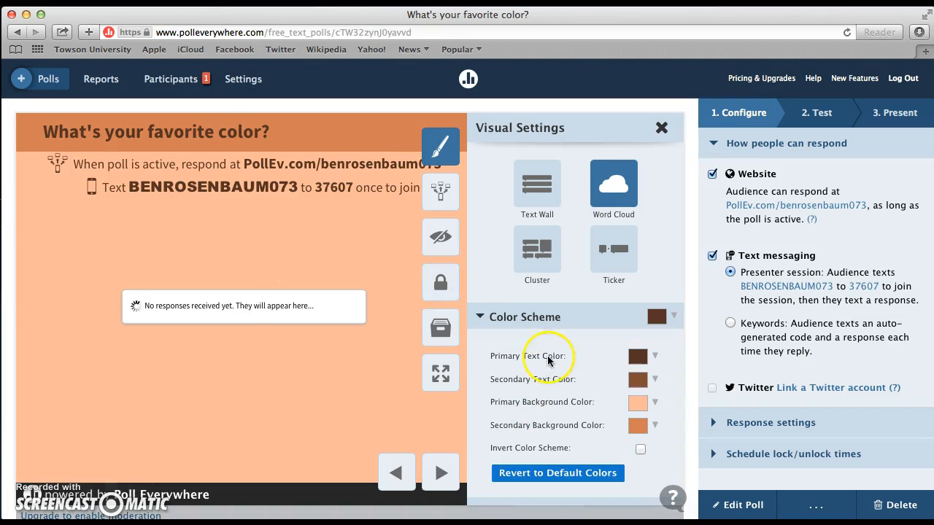
# Step: Activate the poll and hide the word cloud so the response instructions are displayed
pyautogui.click(439, 192)
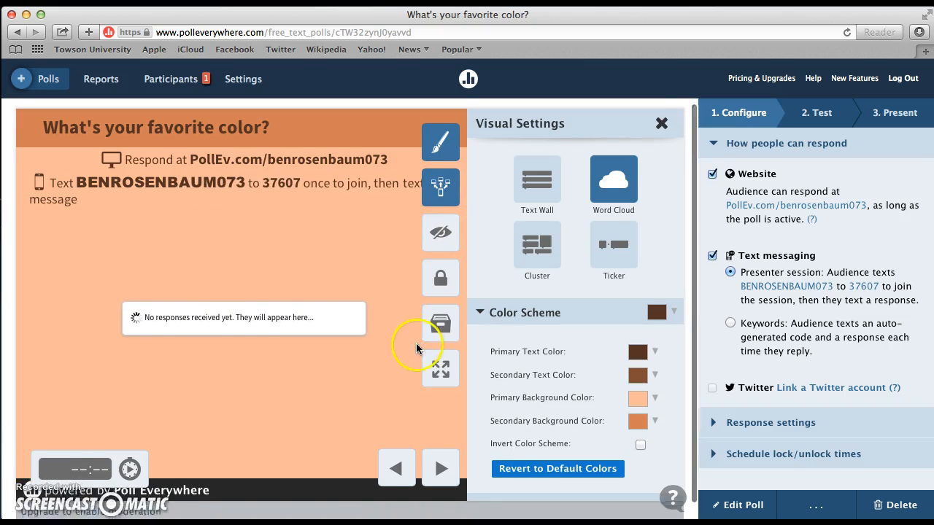
pyautogui.scroll(-1, 427, 355)
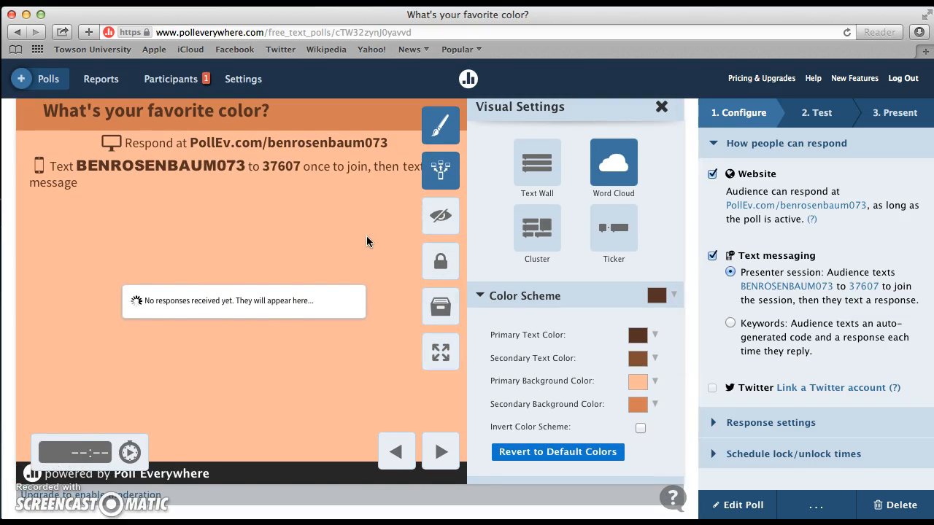
pyautogui.click(441, 220)
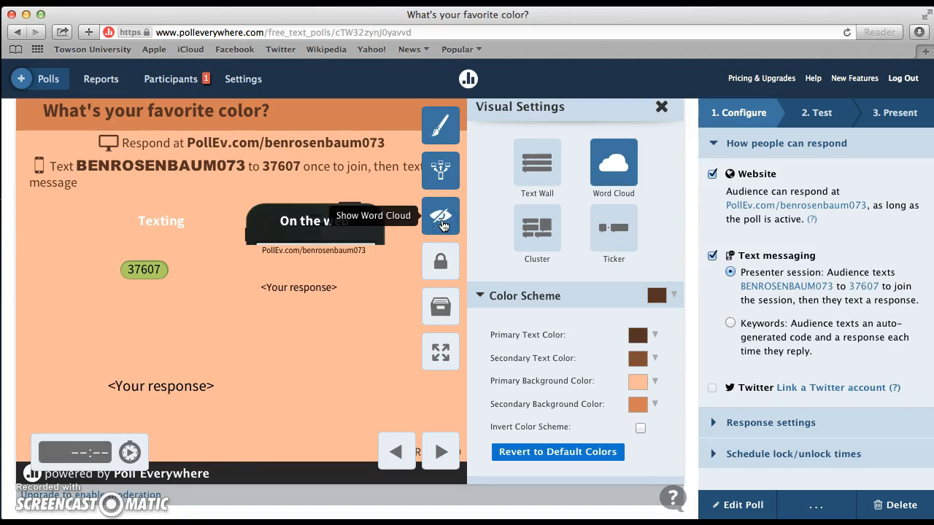
pyautogui.click(438, 215)
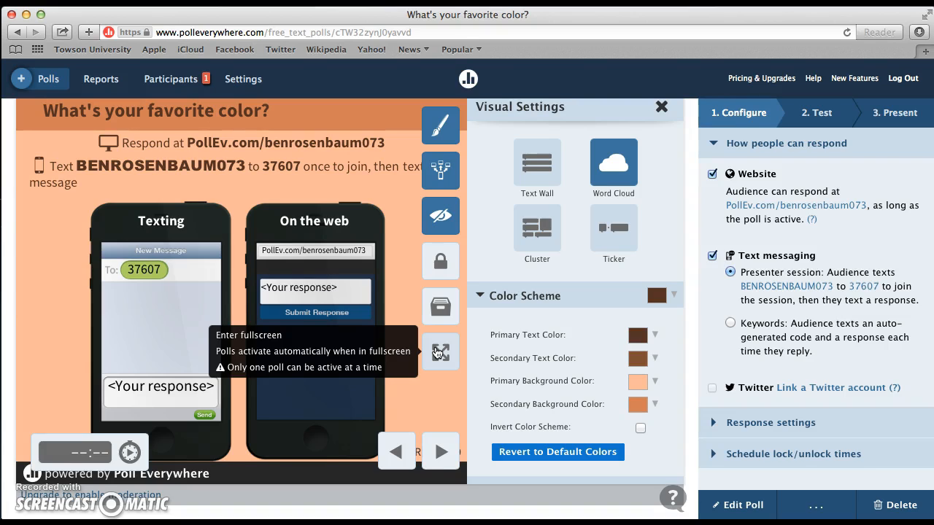
# Step: Set the poll's countdown timer to 1:00 and show the word cloud again with the visual settings open
pyautogui.click(95, 451)
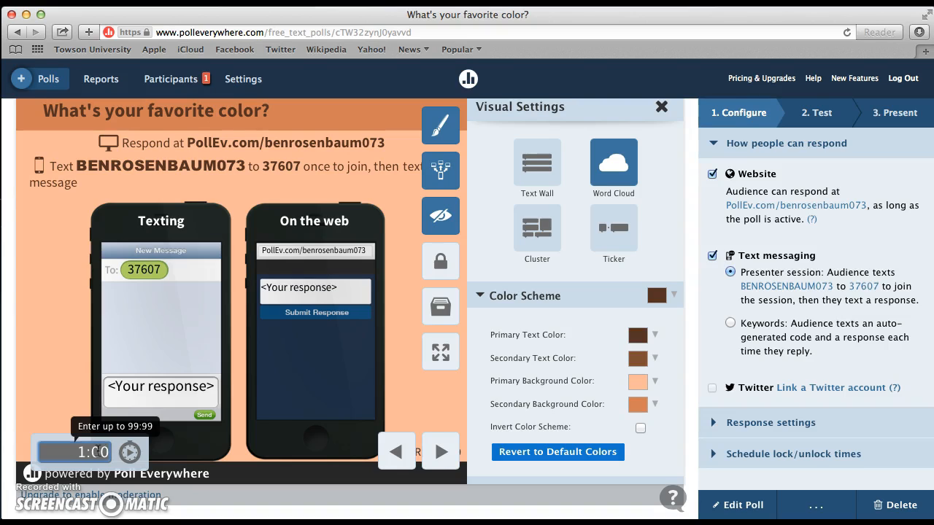
pyautogui.click(467, 124)
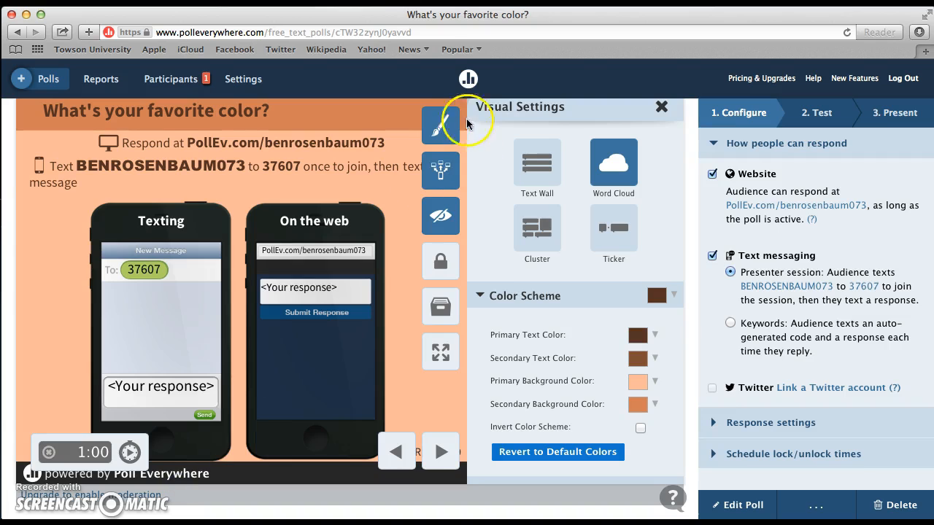
pyautogui.click(433, 128)
pyautogui.click(642, 127)
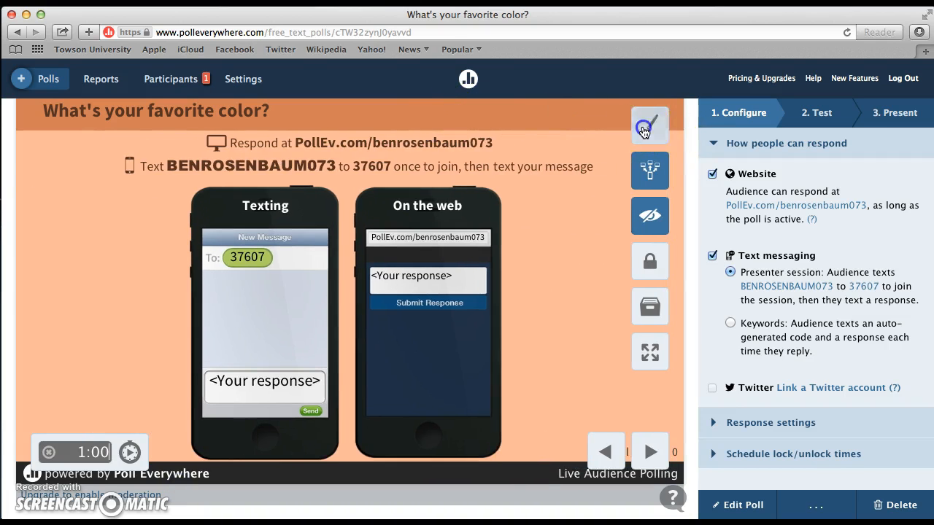
pyautogui.click(440, 214)
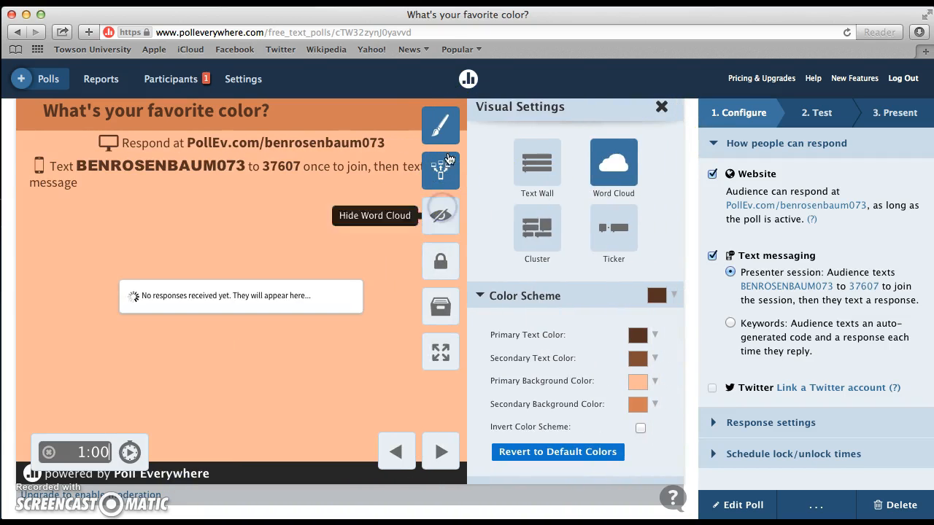
# Step: Open the poll's web test and submit "blue" as a test response
pyautogui.click(825, 110)
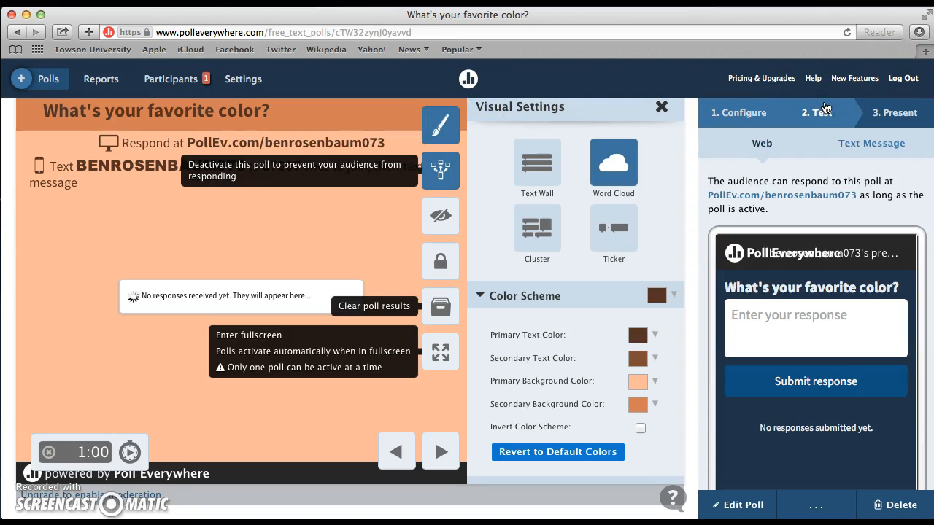
pyautogui.click(765, 350)
pyautogui.write('blue')
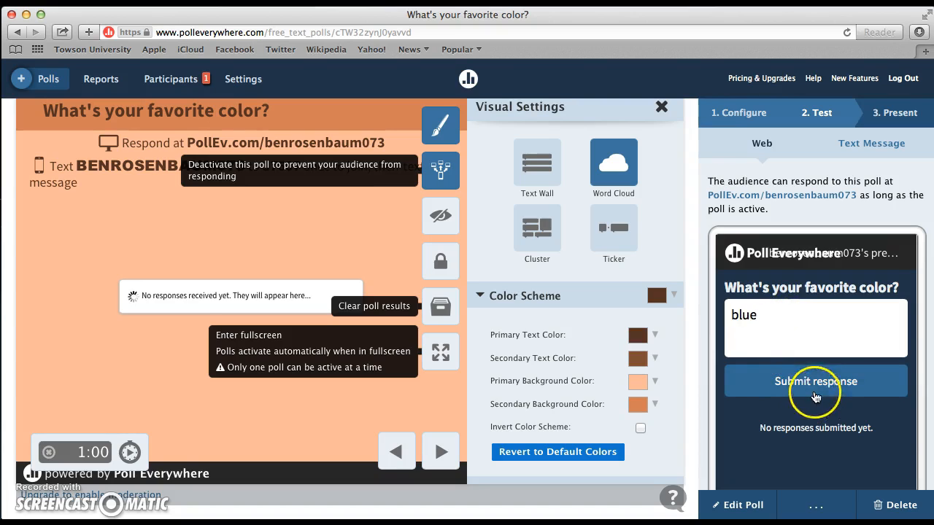
pyautogui.click(812, 384)
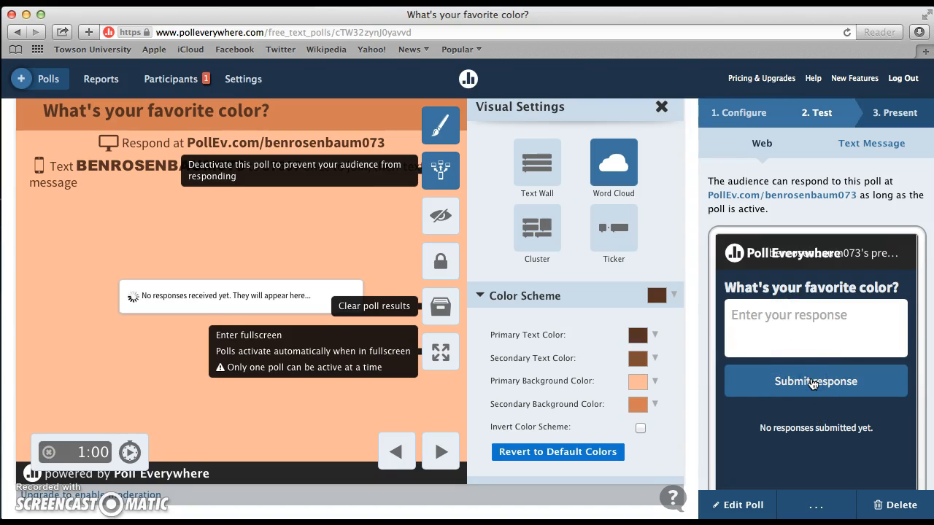
pyautogui.click(303, 282)
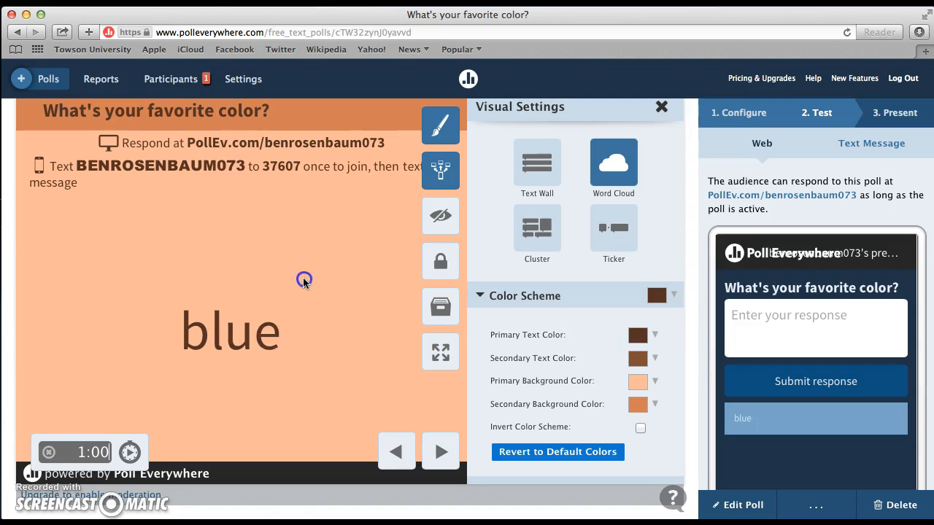
# Step: Submit "yellow" once and "red" twice as further test responses
pyautogui.click(745, 305)
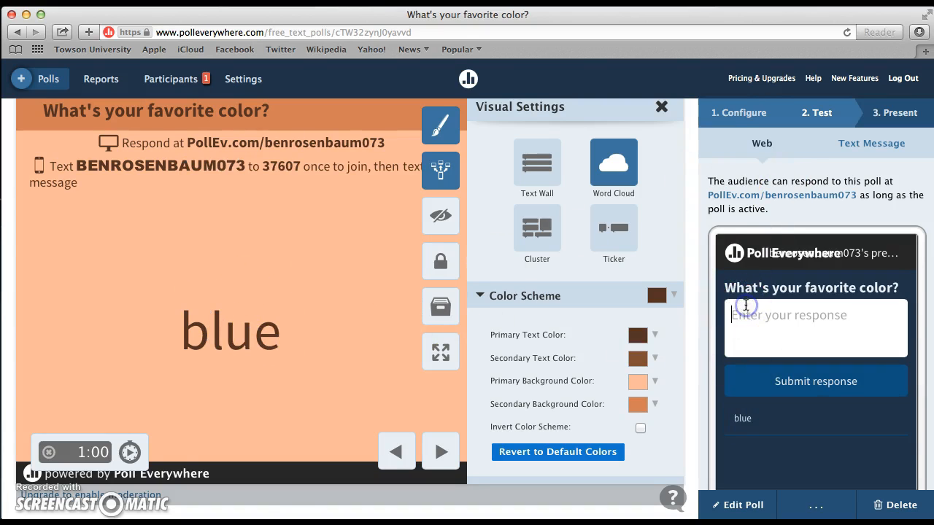
pyautogui.write('yellow')
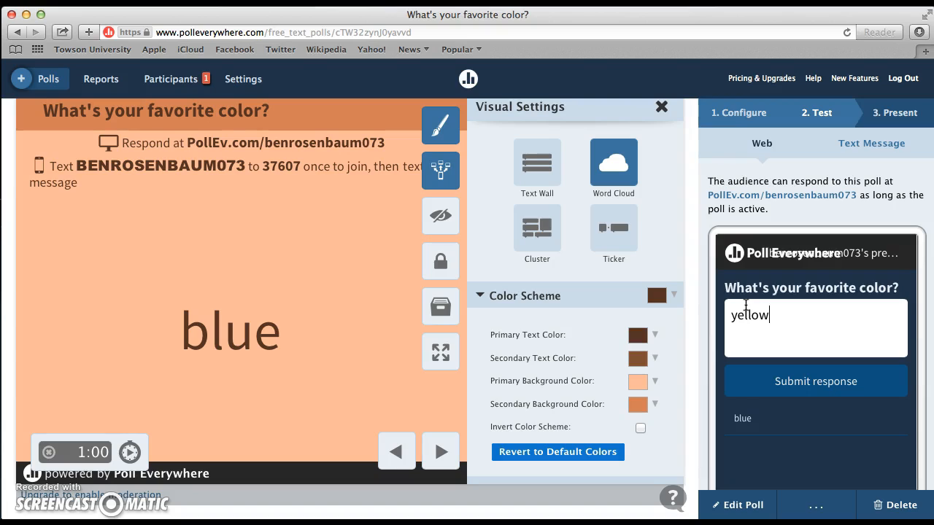
pyautogui.press('Return')
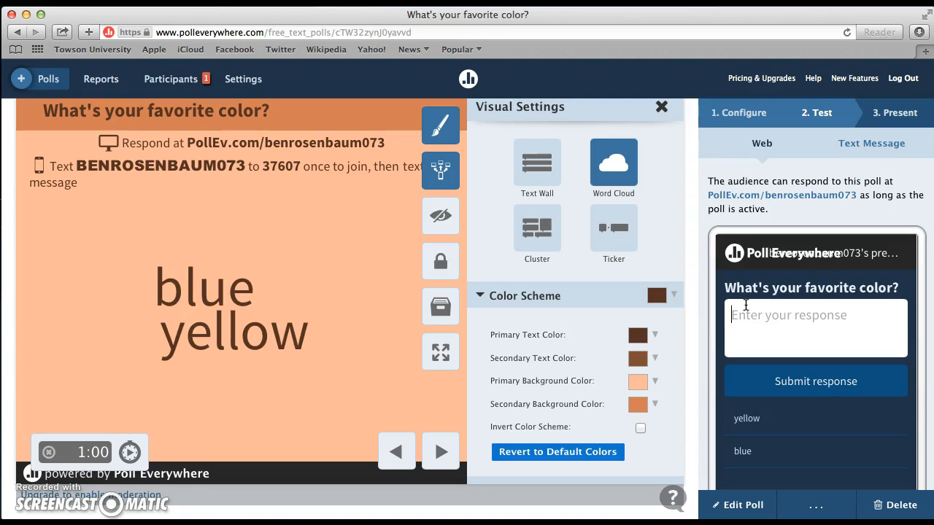
pyautogui.write('red')
pyautogui.press('Return')
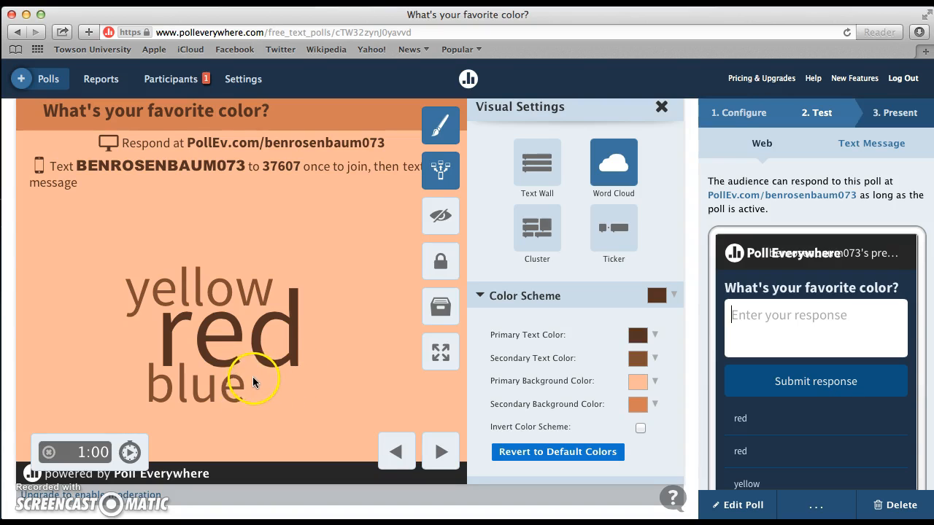
# Step: Hide the word cloud and show it again, and clear the poll's test results
pyautogui.click(442, 215)
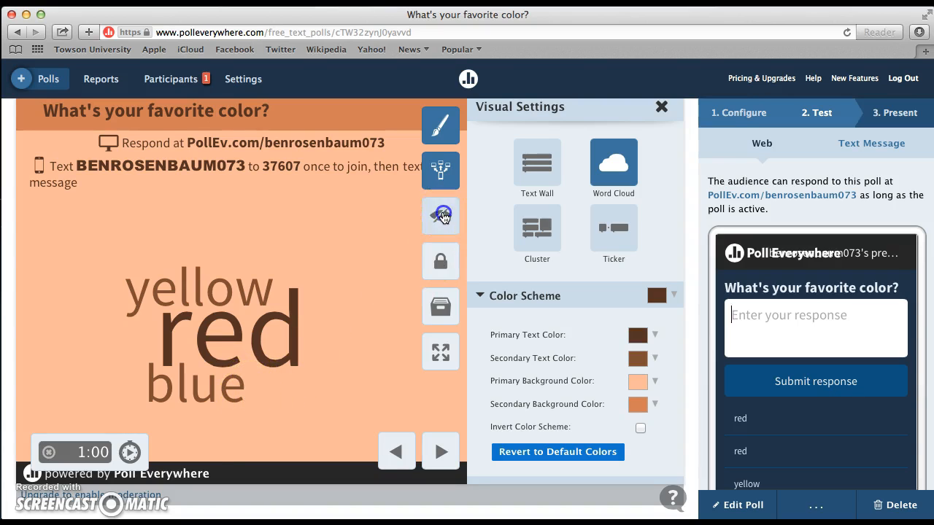
pyautogui.click(434, 211)
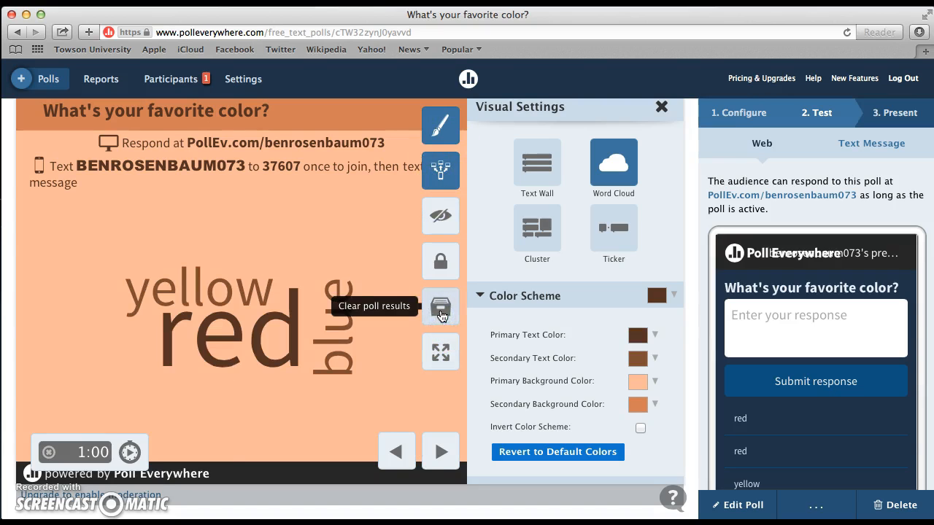
pyautogui.click(441, 312)
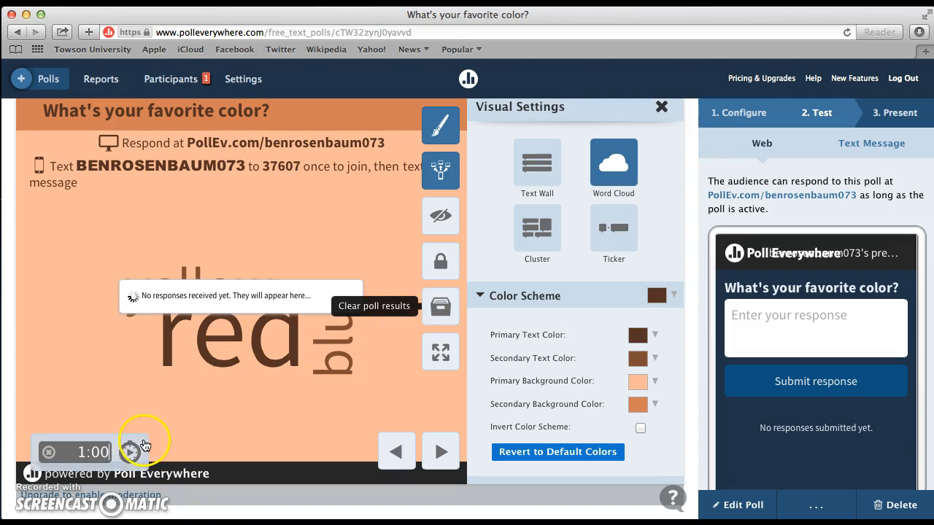
# Step: Start the poll's countdown timer, and preview the poll in full screen before returning to the normal view
pyautogui.click(130, 454)
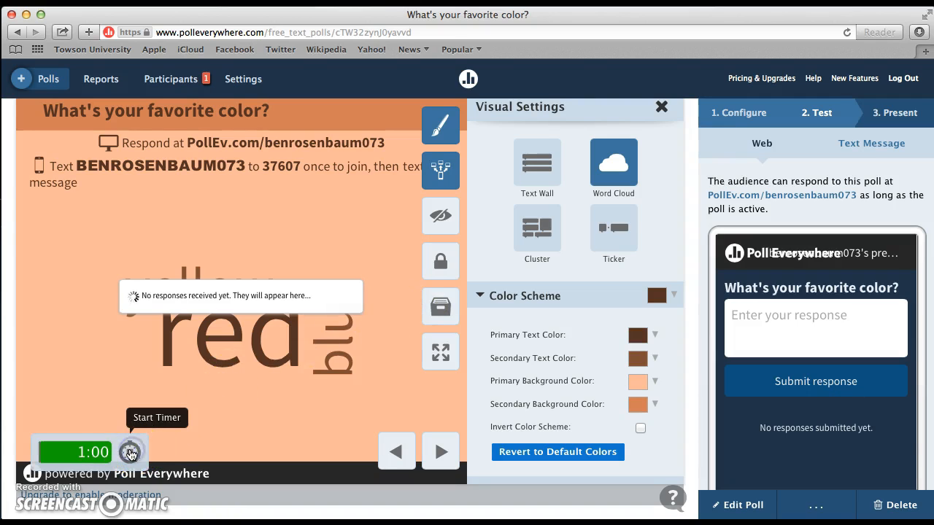
pyautogui.click(442, 350)
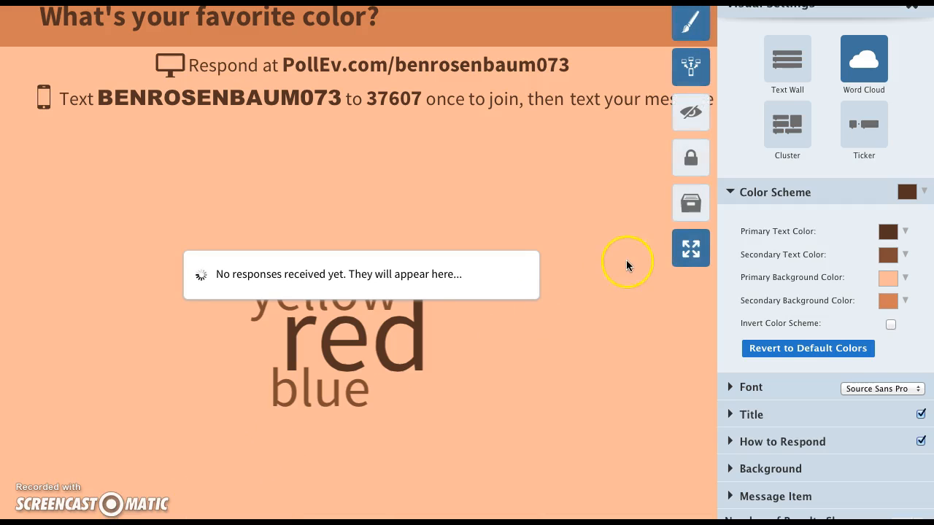
pyautogui.click(690, 248)
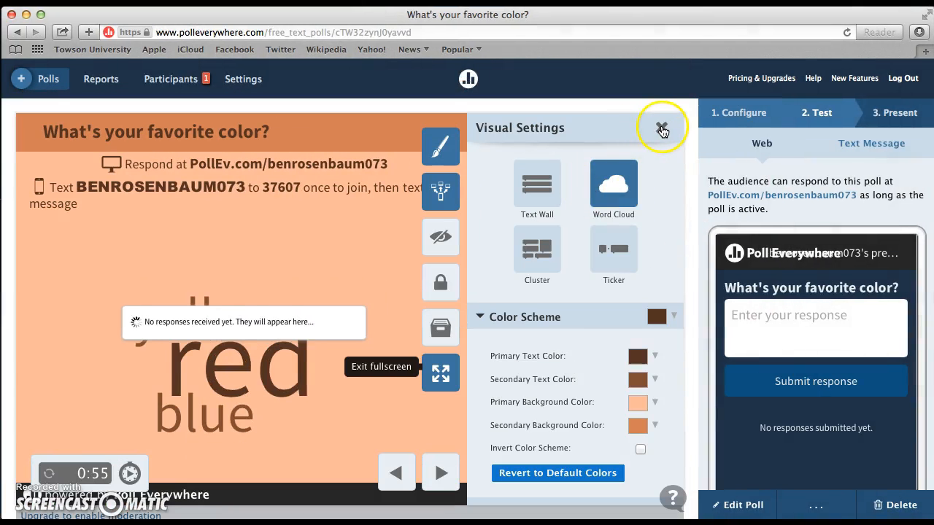
# Step: Close the visual settings so the poll preview takes up the full width
pyautogui.click(661, 128)
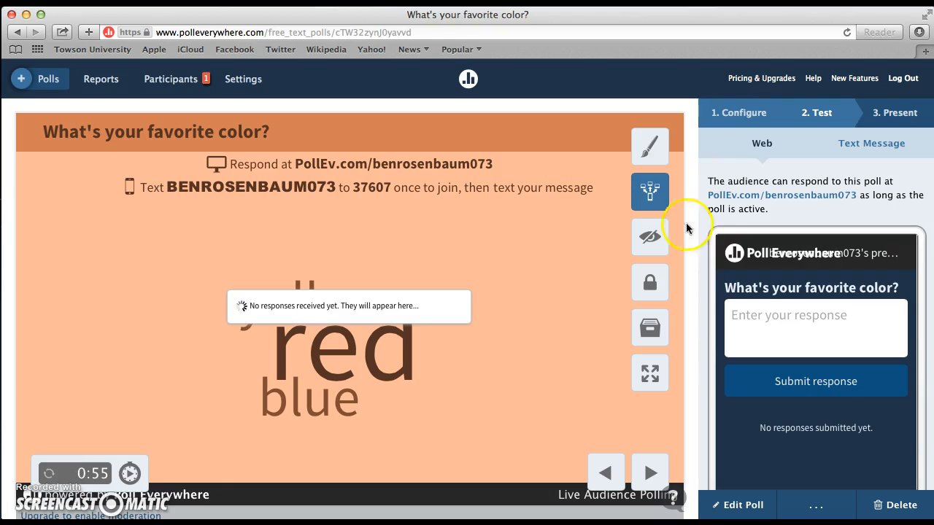
pyautogui.scroll(-1, 646, 299)
pyautogui.scroll(1, 647, 305)
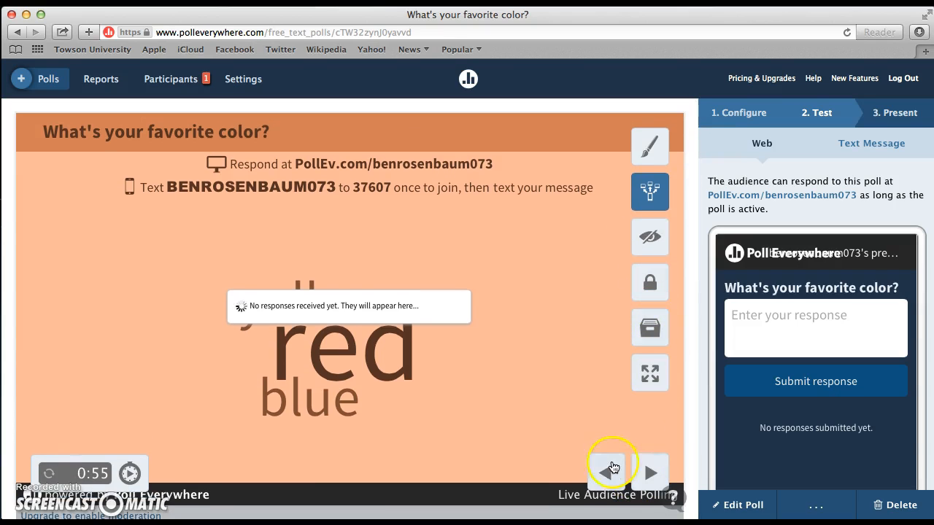